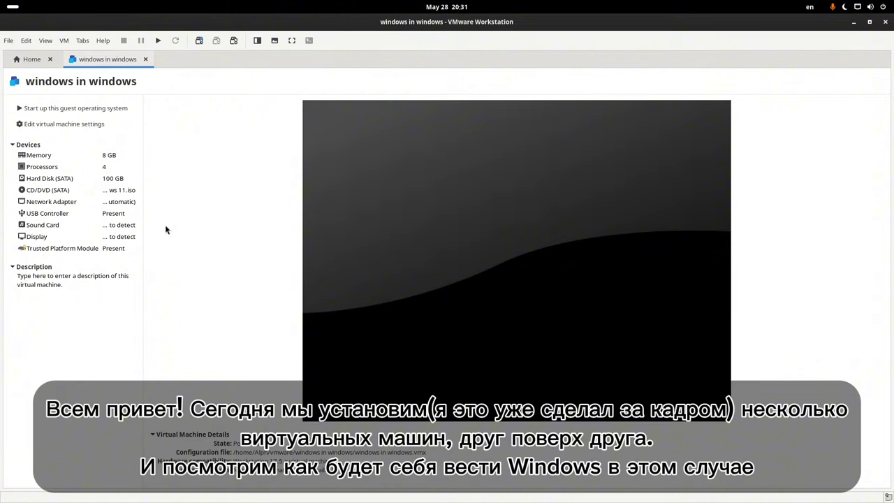
Power on the "windows in windows" virtual machine and display it in full screen.
click(87, 110)
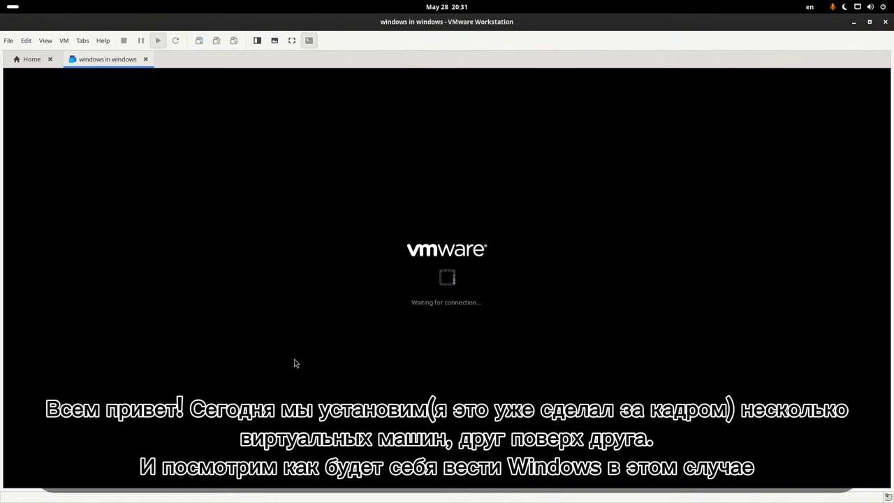
click(291, 41)
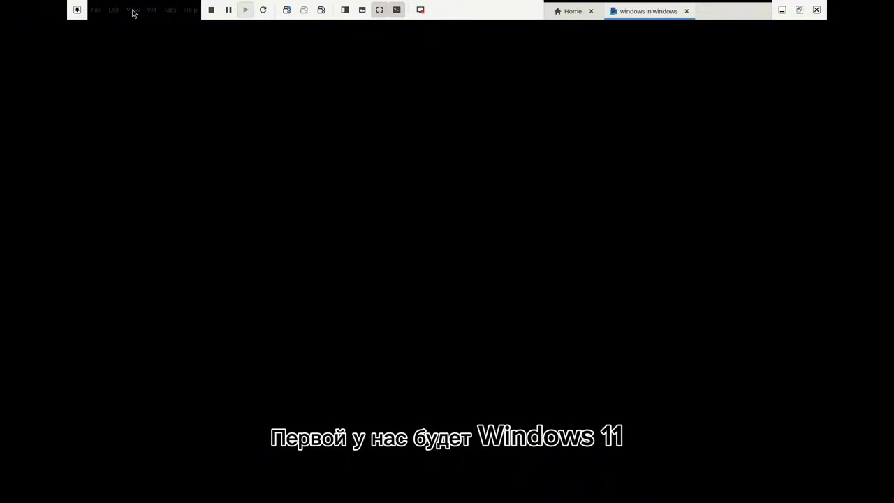
click(133, 10)
click(135, 38)
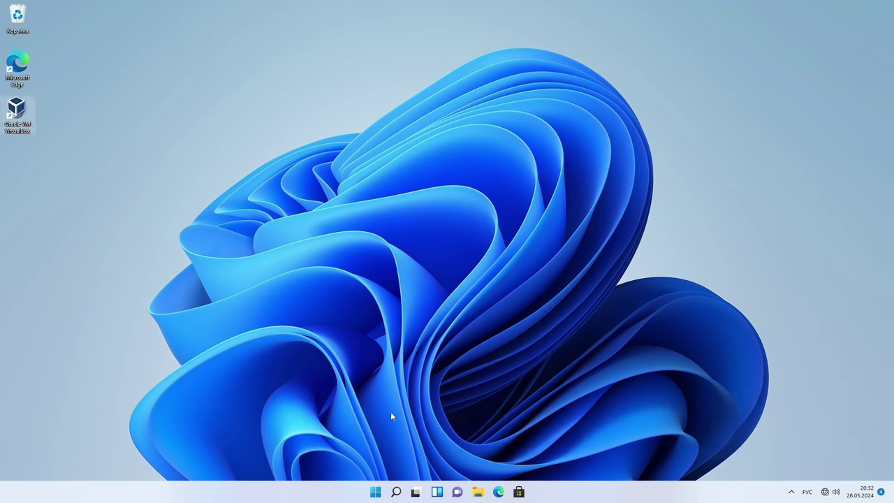
Start the Windows 7 virtual machine from the VirtualBox manager in Windows 11 and minimize the manager.
drag(424, 139, 375, 103)
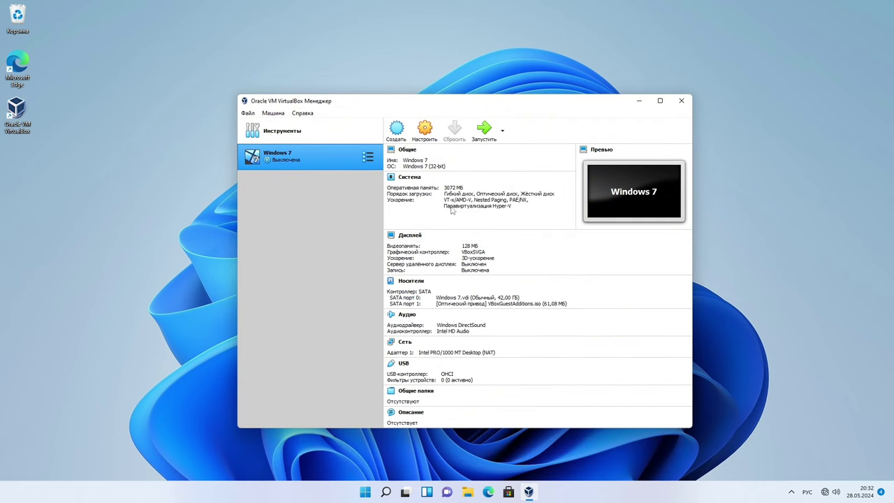
click(484, 128)
click(638, 101)
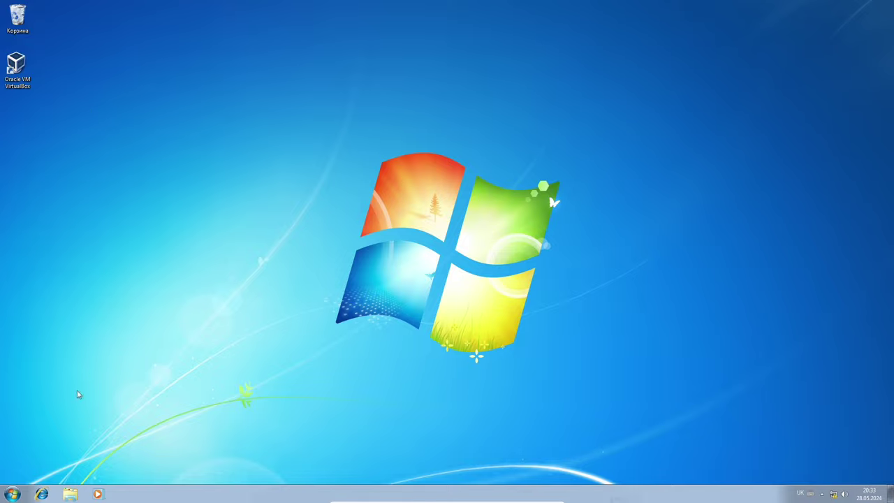
Open the file explorer in Windows 7 and browse its libraries and local disk C:.
click(70, 493)
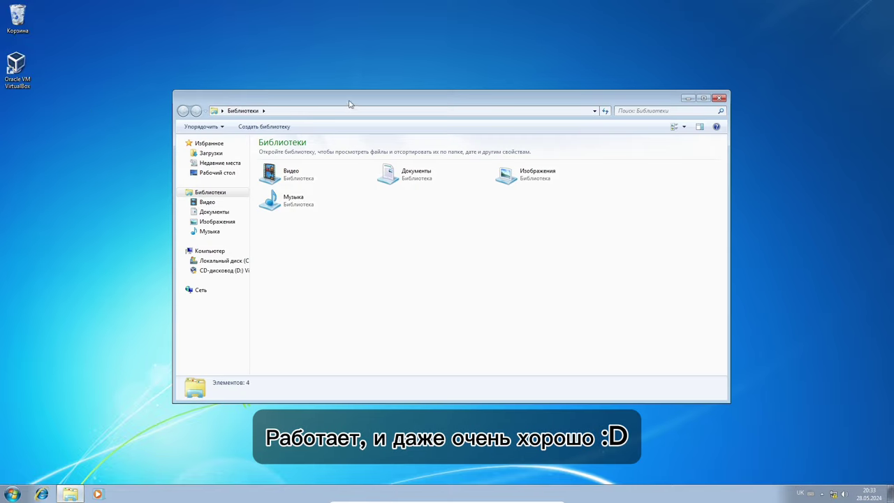
drag(351, 105, 328, 92)
click(184, 189)
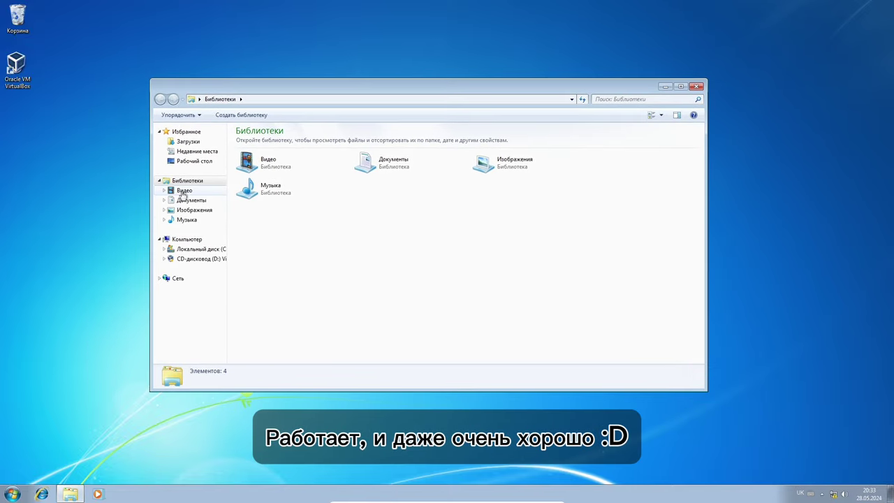
click(190, 200)
click(193, 210)
click(186, 220)
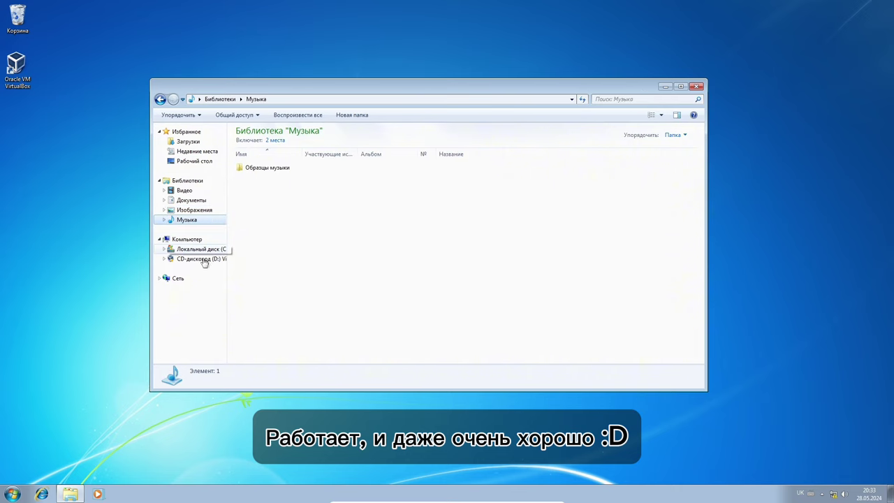
click(189, 249)
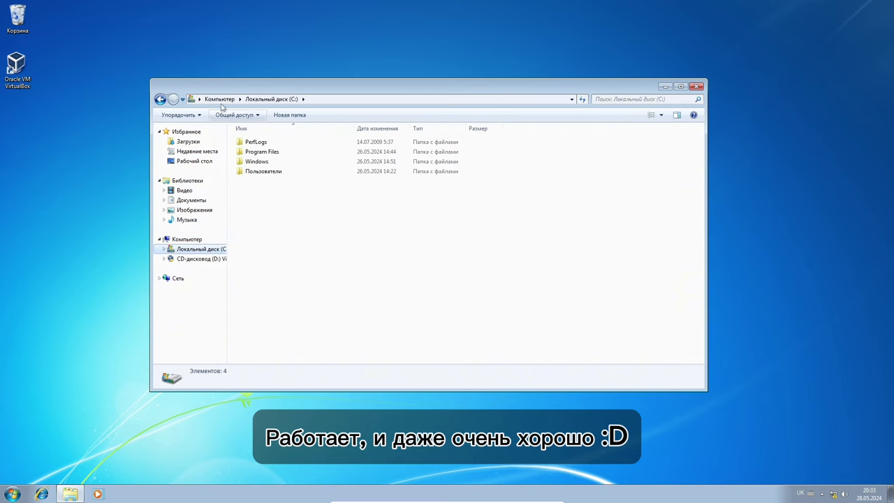
Move the explorer window around the Windows 7 desktop, increase its height, and close it.
drag(419, 85, 430, 65)
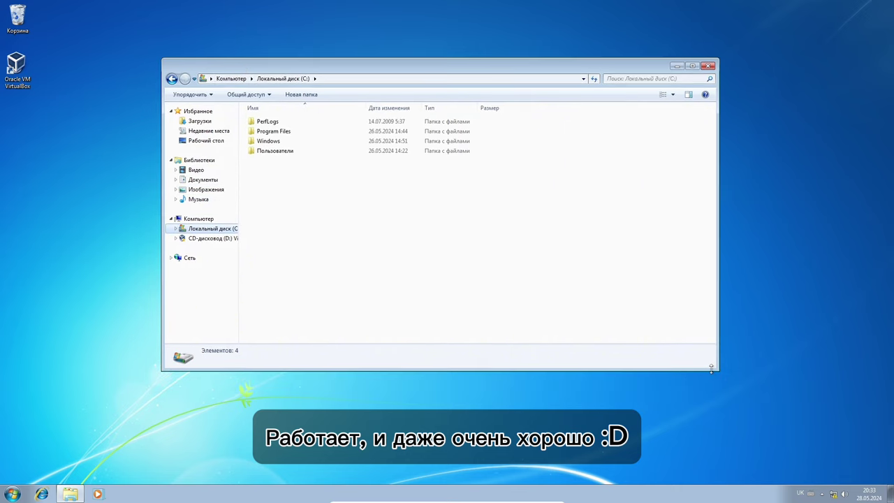
drag(711, 367, 710, 433)
drag(356, 67, 318, 105)
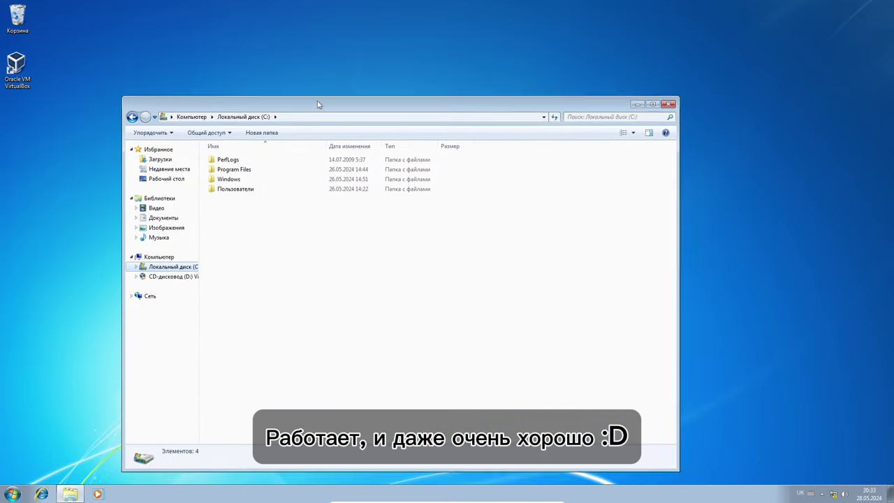
click(668, 104)
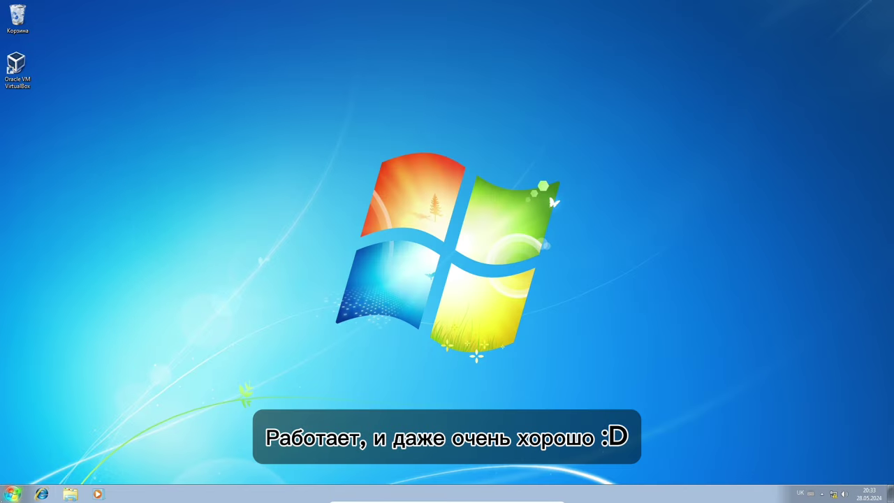
Inspect the Windows 7 Start menu, volume control, network status and hidden notification icons.
click(21, 492)
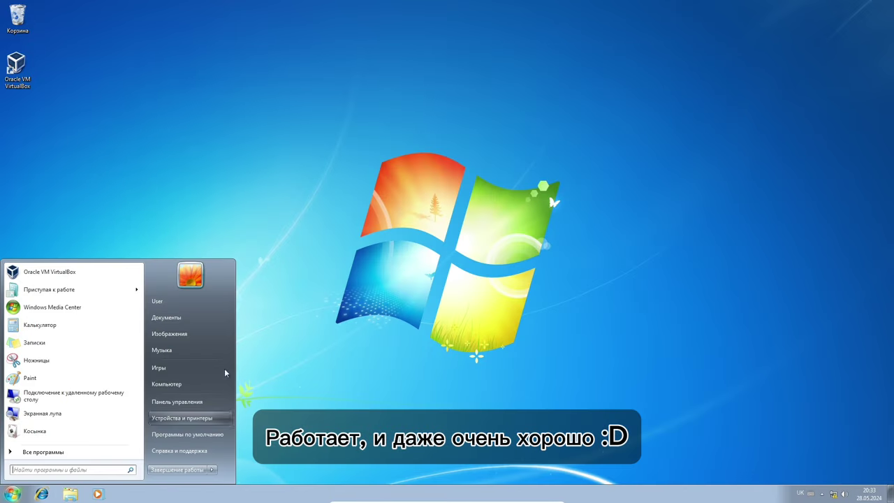
click(812, 465)
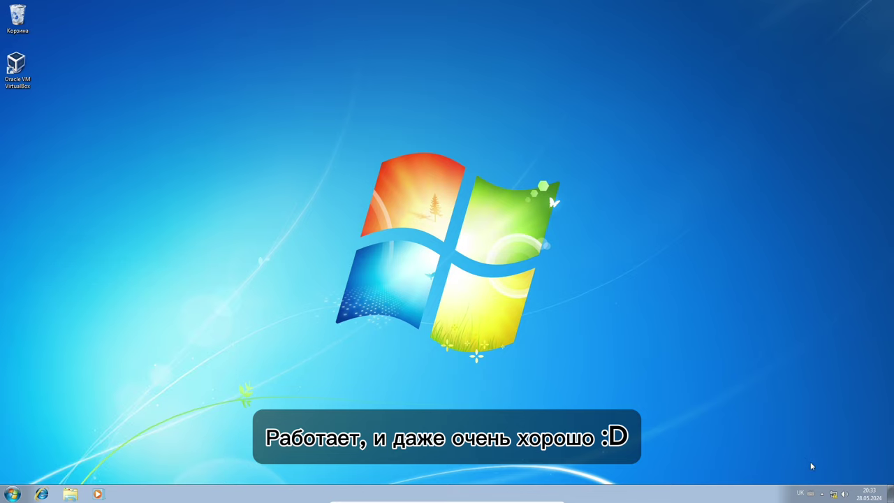
click(845, 493)
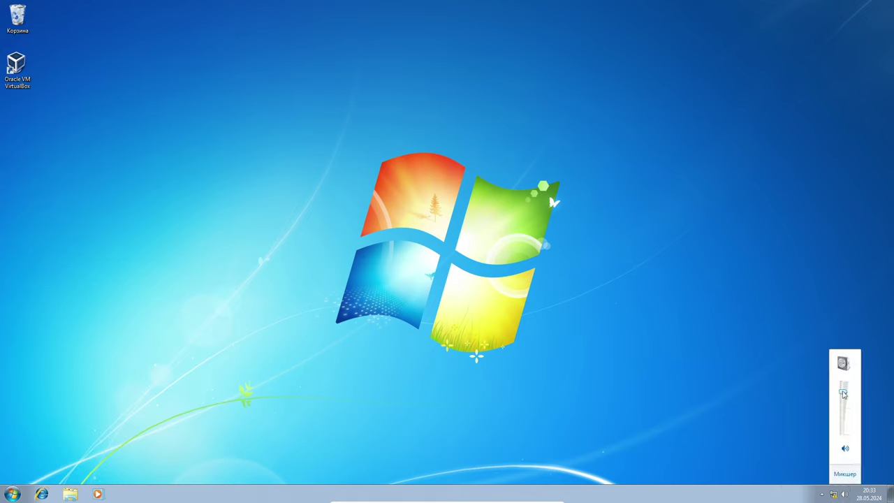
mouse_move(844, 394)
mouse_down()
mouse_move(844, 403)
mouse_move(843, 391)
mouse_up()
click(833, 494)
click(823, 494)
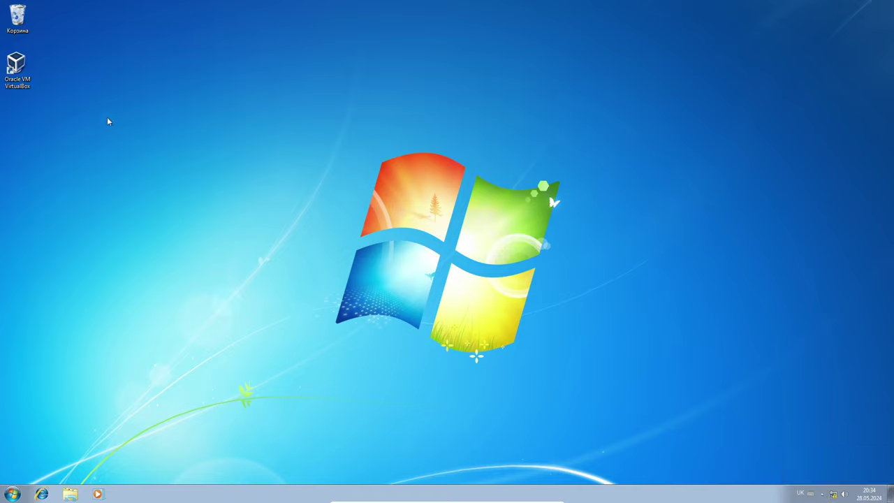
Launch VirtualBox inside Windows 7, start the Windows XP virtual machine, and minimize the manager.
double_click(30, 67)
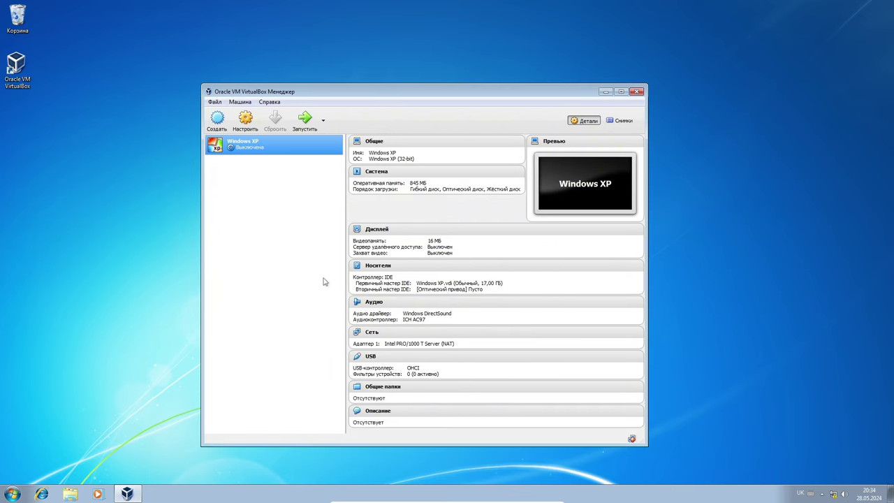
click(304, 120)
click(605, 92)
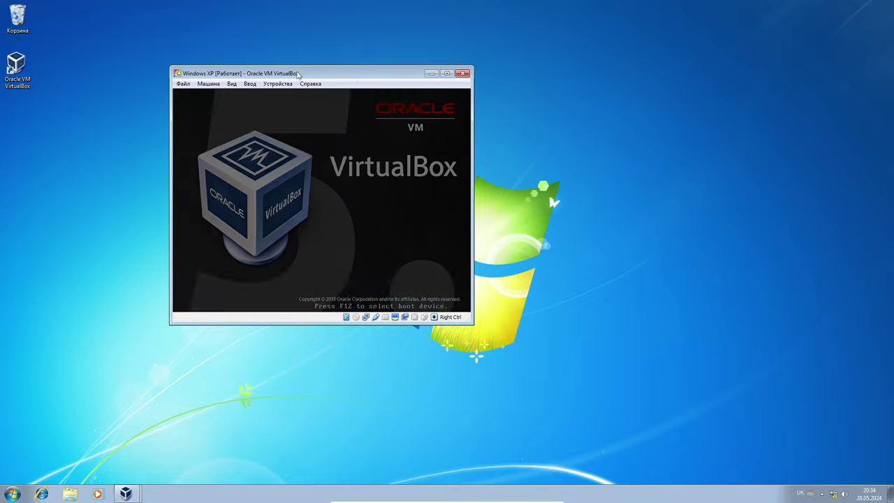
Try the Windows XP machine window maximized, restore its size, and reposition it on the Windows 7 desktop.
click(447, 73)
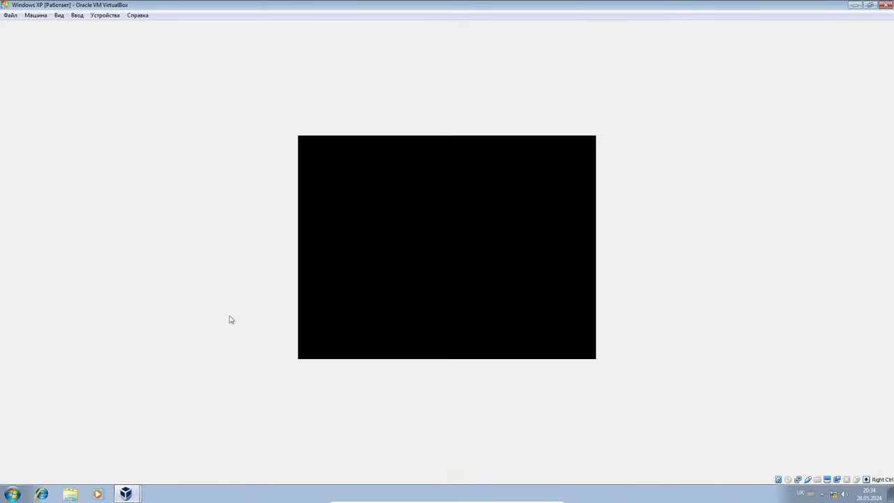
click(869, 5)
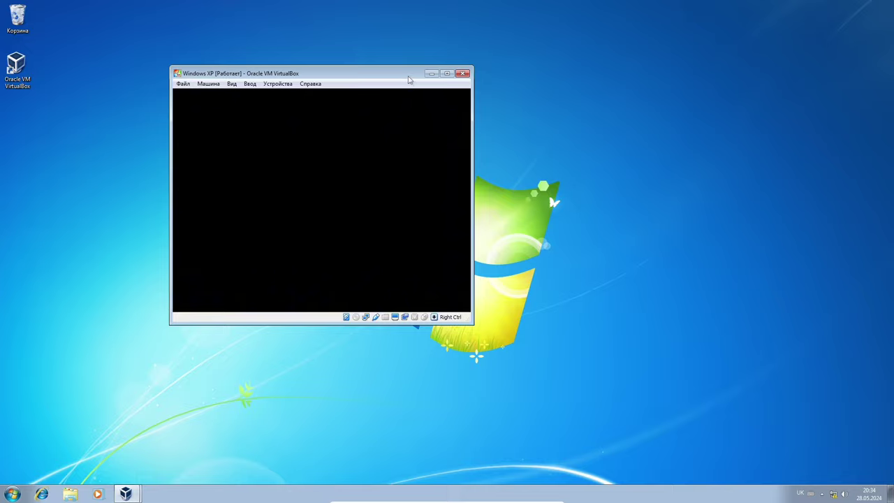
drag(409, 80, 512, 132)
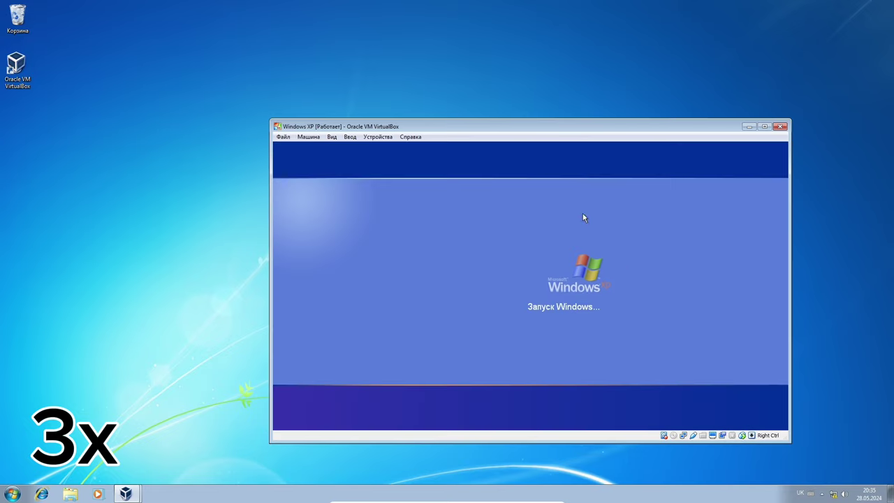
drag(524, 126, 441, 91)
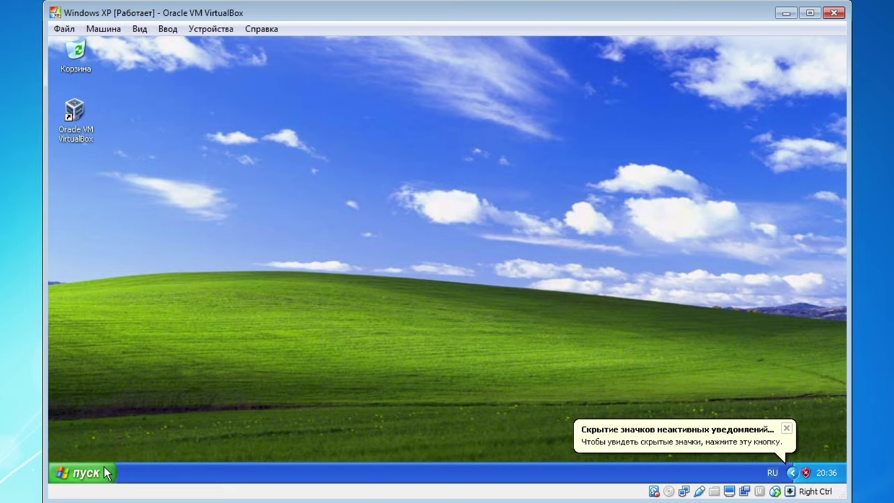
Check how Windows XP responds by browsing My Computer and local disk C:, then close the window.
click(82, 472)
click(788, 427)
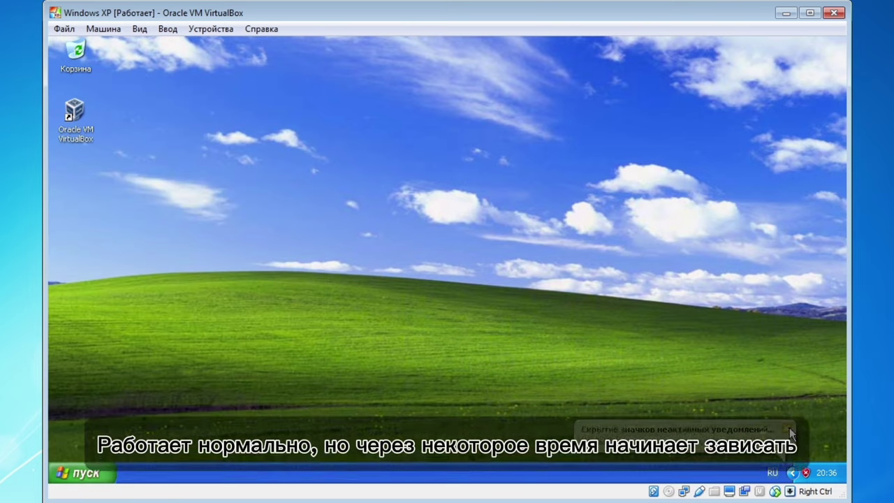
click(112, 472)
click(268, 270)
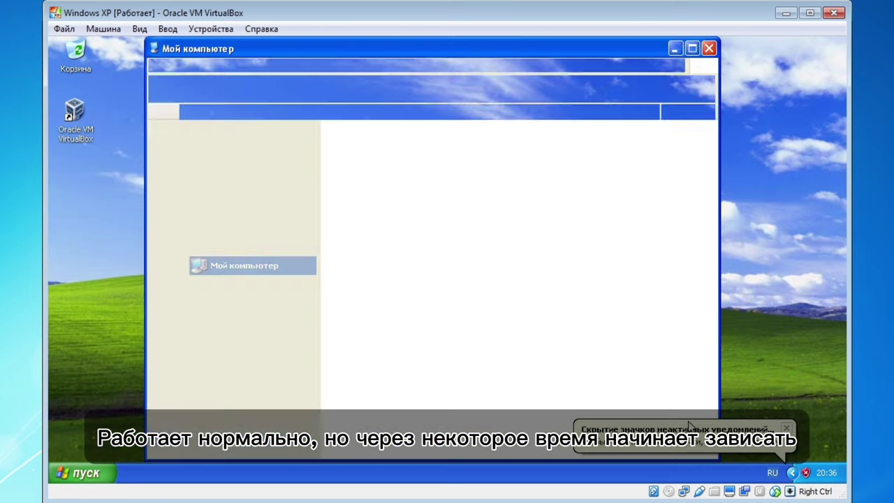
double_click(400, 232)
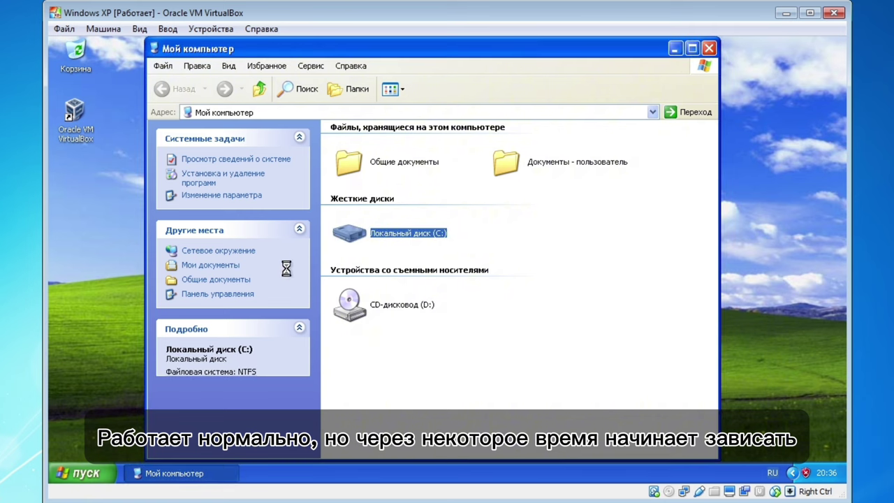
drag(312, 51, 297, 120)
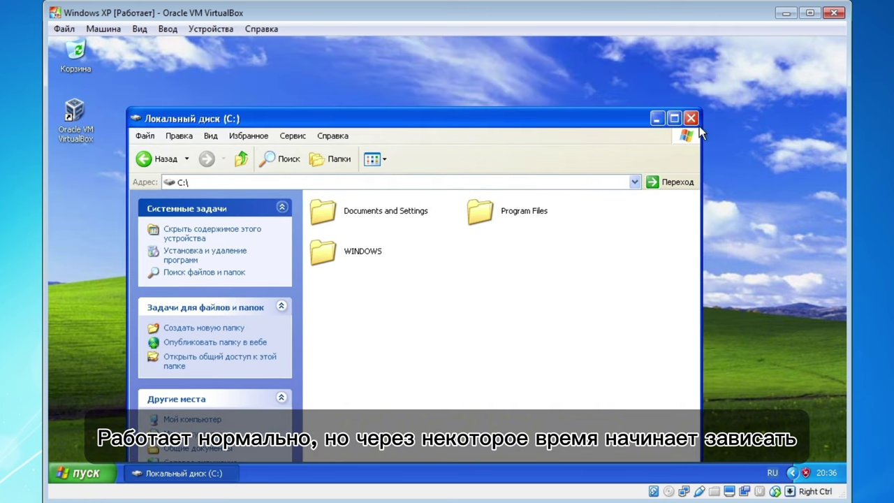
click(688, 115)
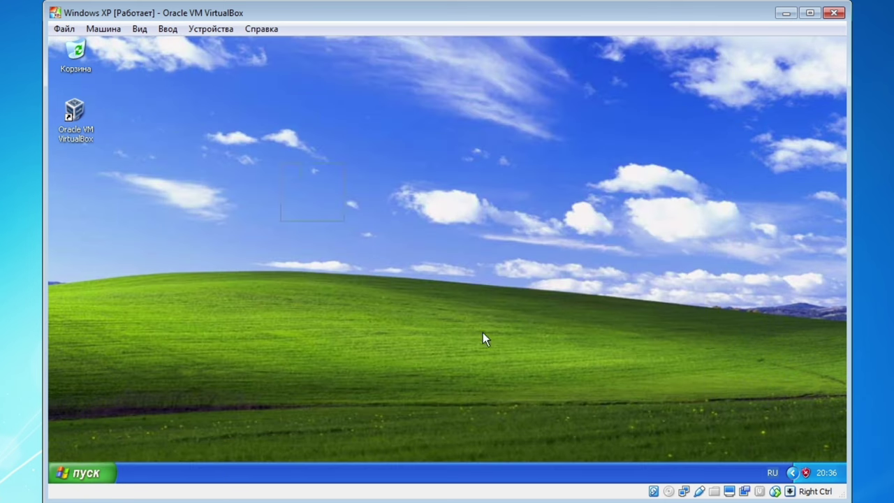
right_click(305, 184)
click(510, 341)
Start the virtual machine named 98 from VirtualBox inside Windows XP, minimize the manager, and reposition the machine window.
double_click(79, 131)
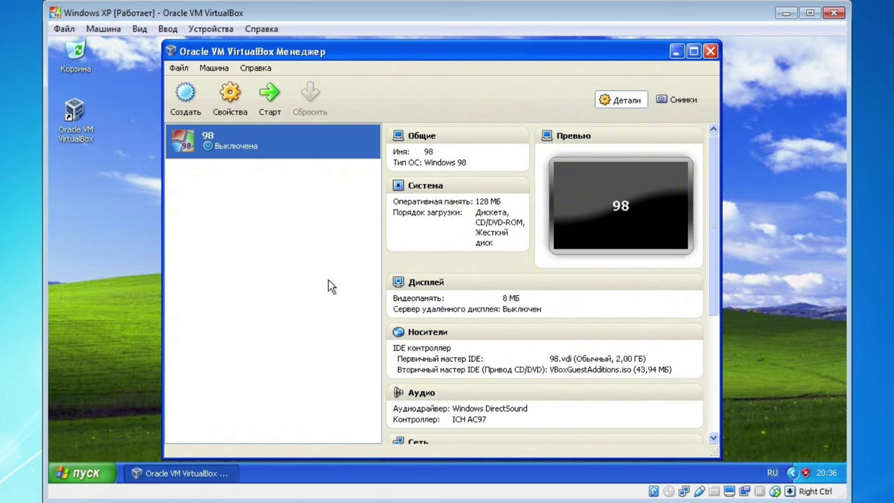
click(266, 104)
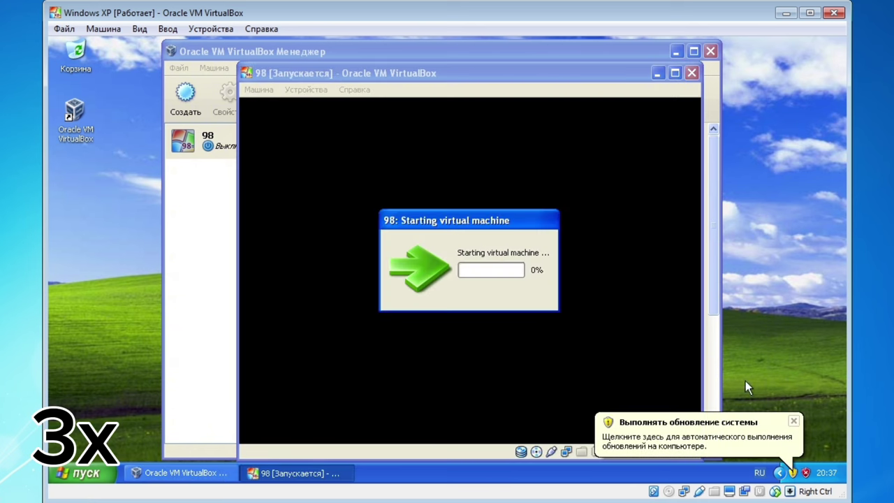
click(676, 51)
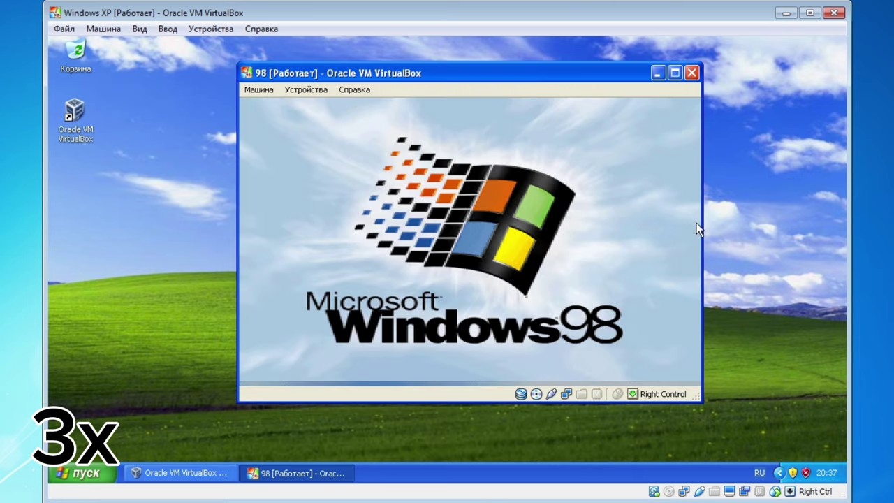
drag(458, 73, 532, 144)
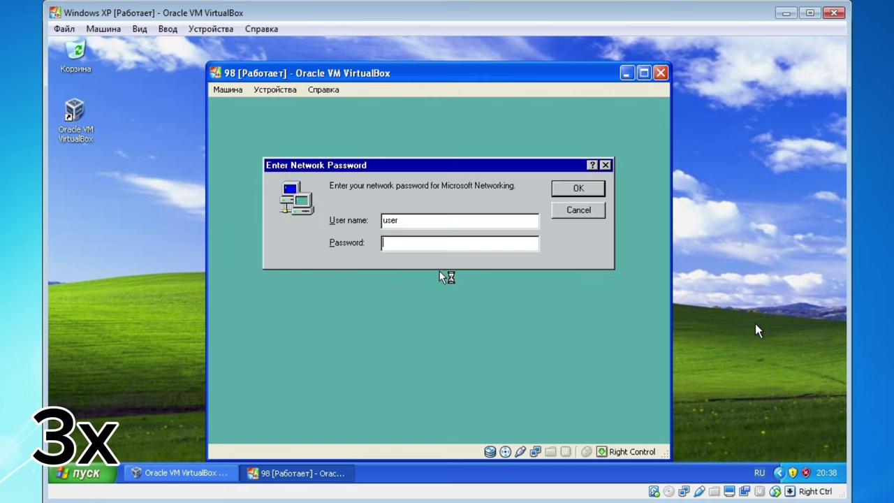
Log on to Windows 98 with the password left blank, then open My Computer and move its window around.
key(Return)
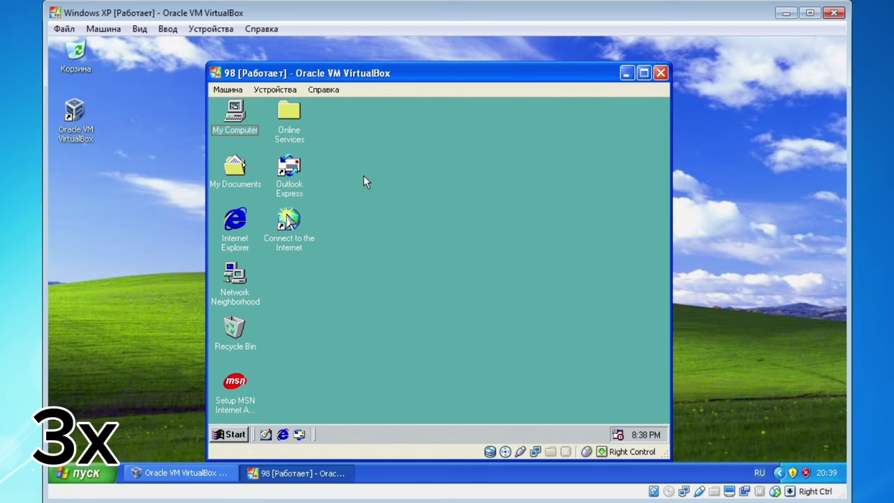
click(208, 155)
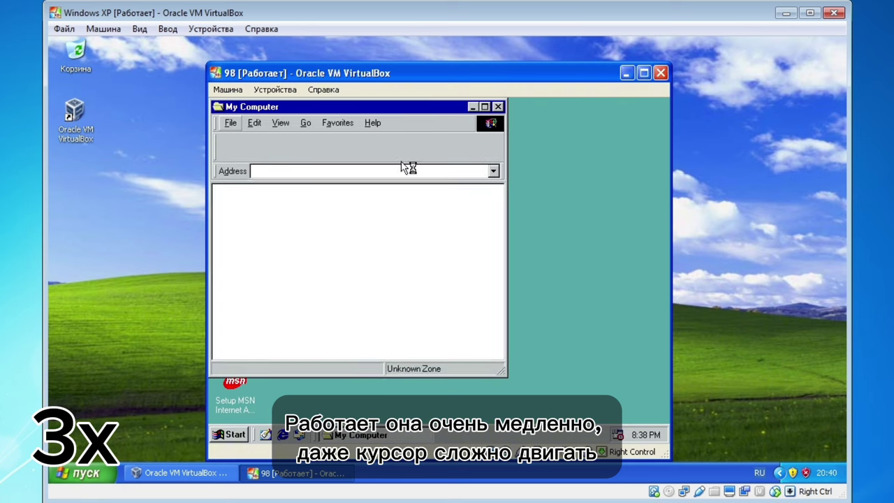
drag(278, 109, 403, 164)
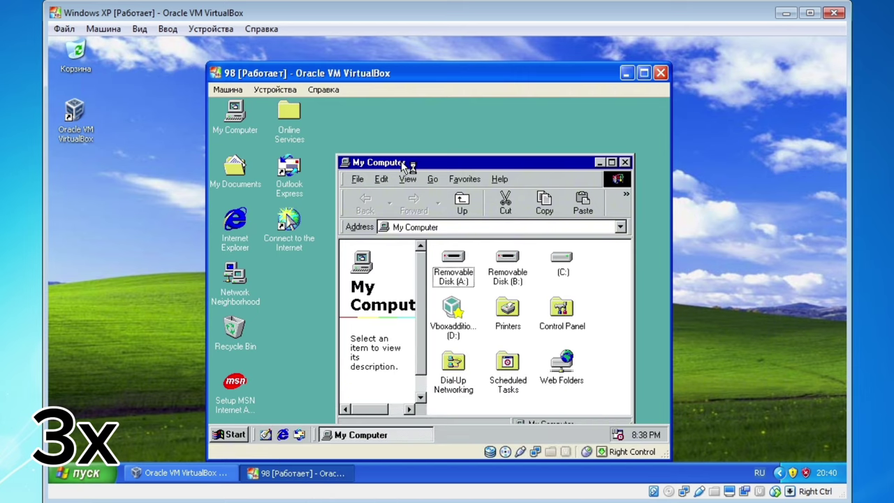
drag(402, 162, 343, 127)
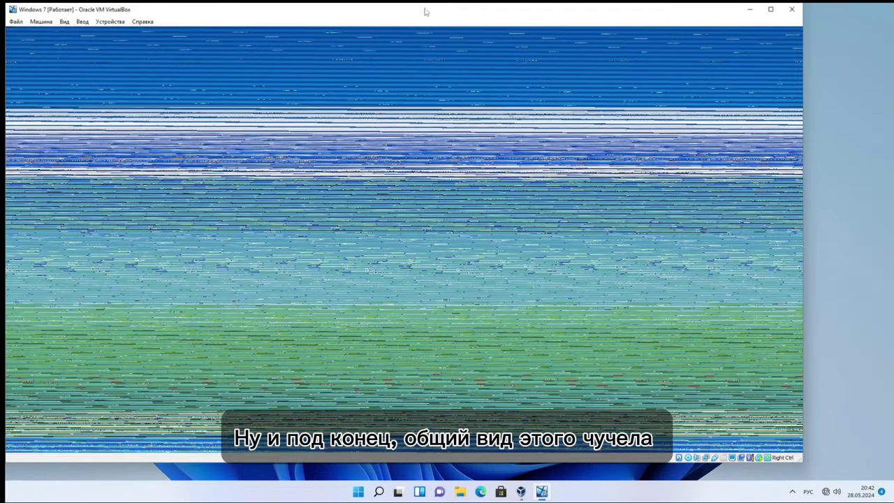
Narrow the Windows 7 machine window and centre it on the Windows 11 desktop to show all nested systems.
drag(425, 12, 508, 32)
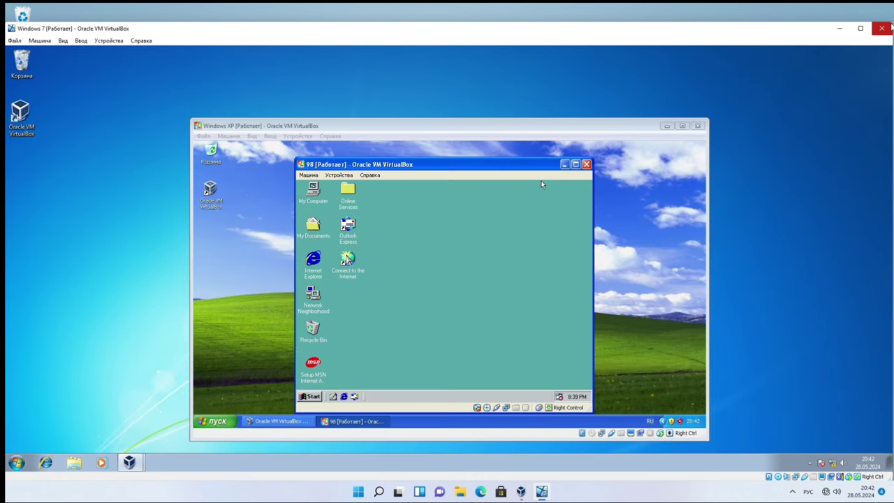
drag(891, 92, 702, 92)
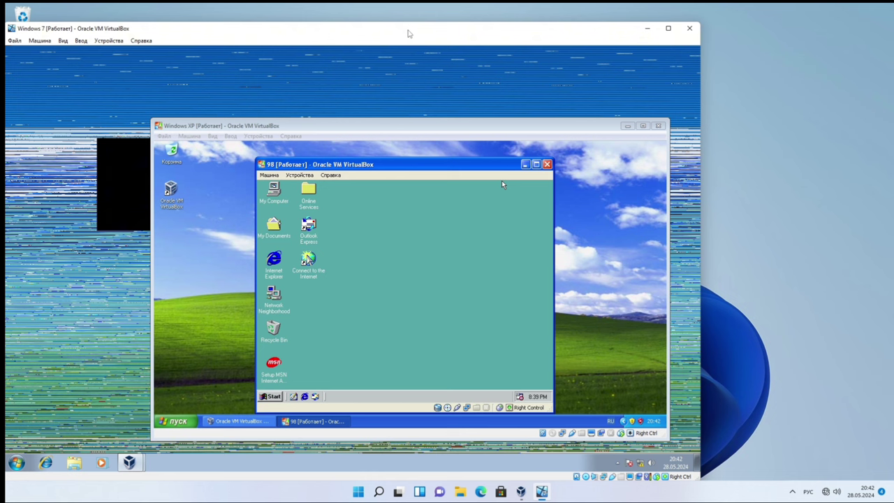
drag(408, 31, 496, 26)
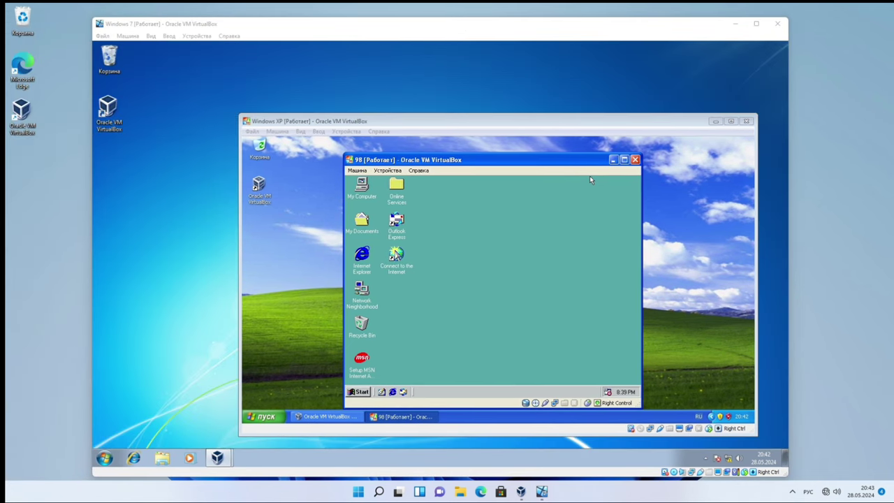
click(91, 256)
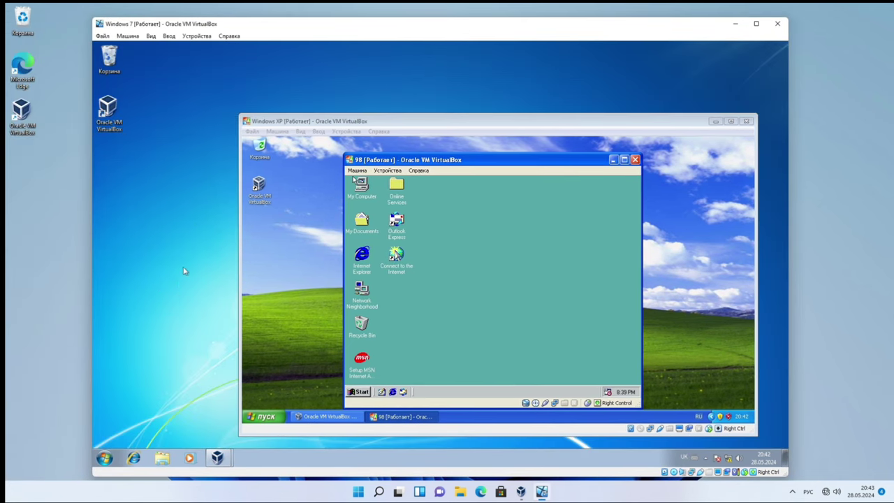
click(236, 275)
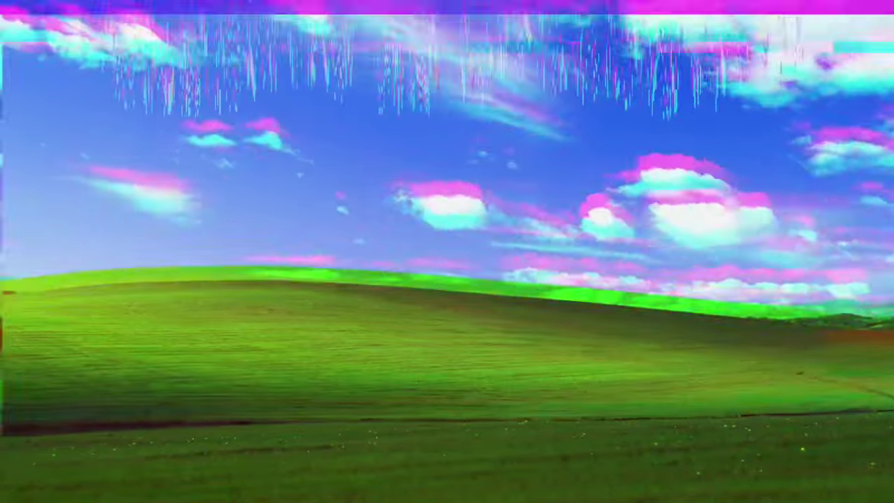